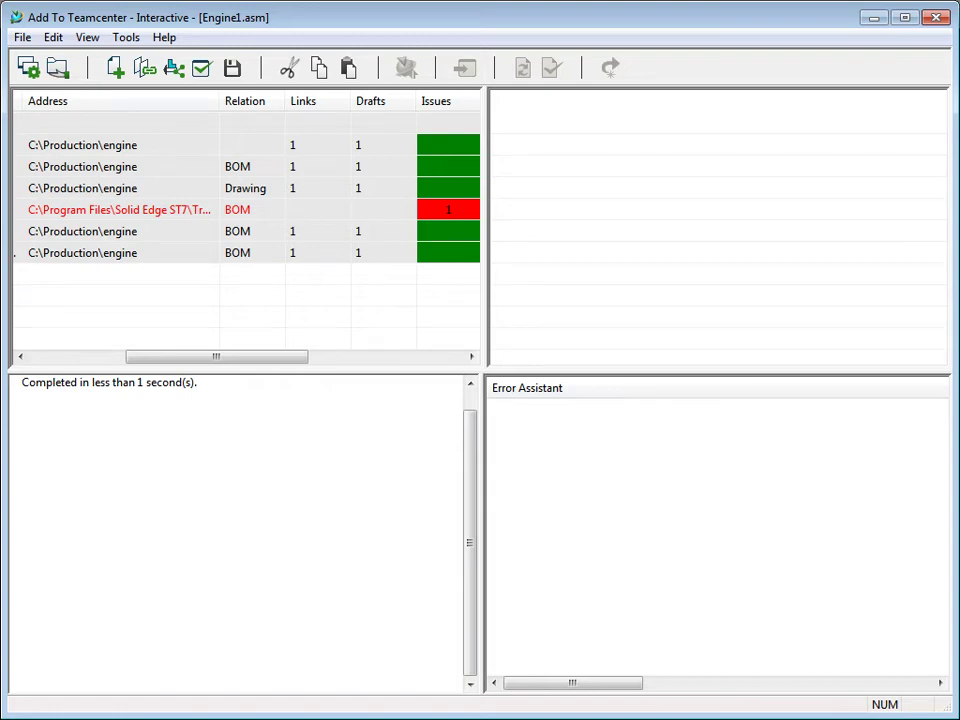
- Show the broken-link issue for Carb1.par and bring up its Repair Link option
left_click(447, 209)
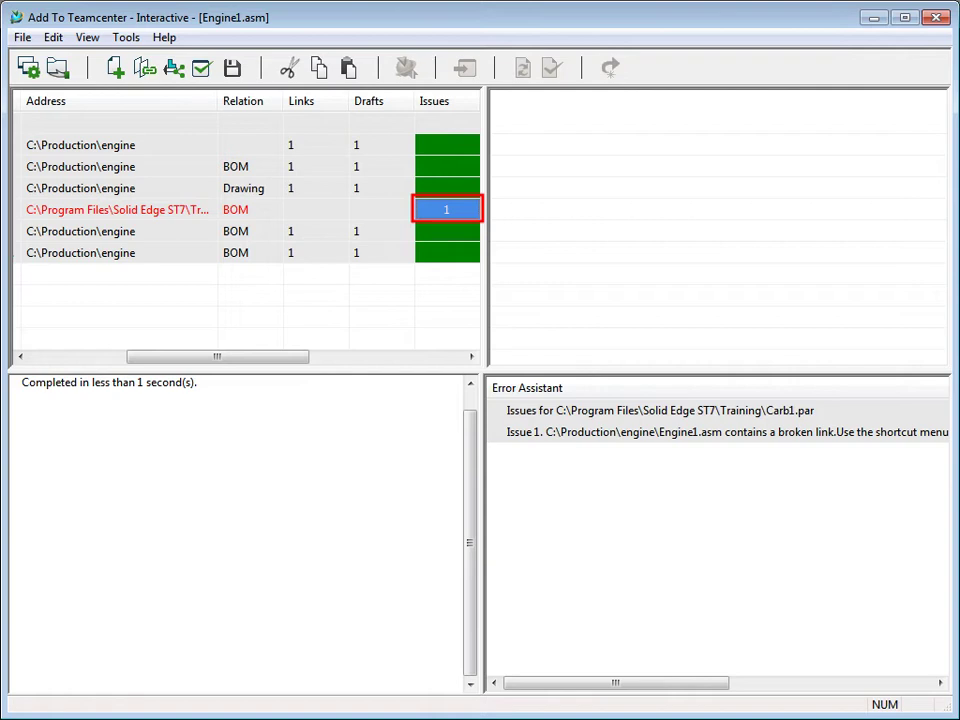
right_click(457, 209)
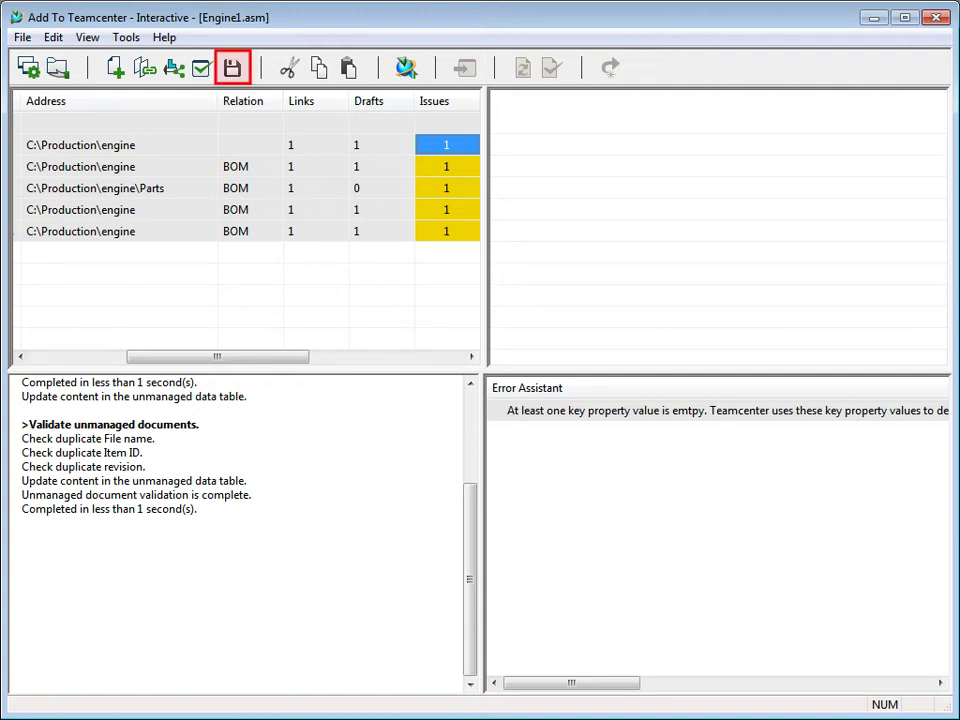
- Save the property changes made to the five files
key("ctrl+s")
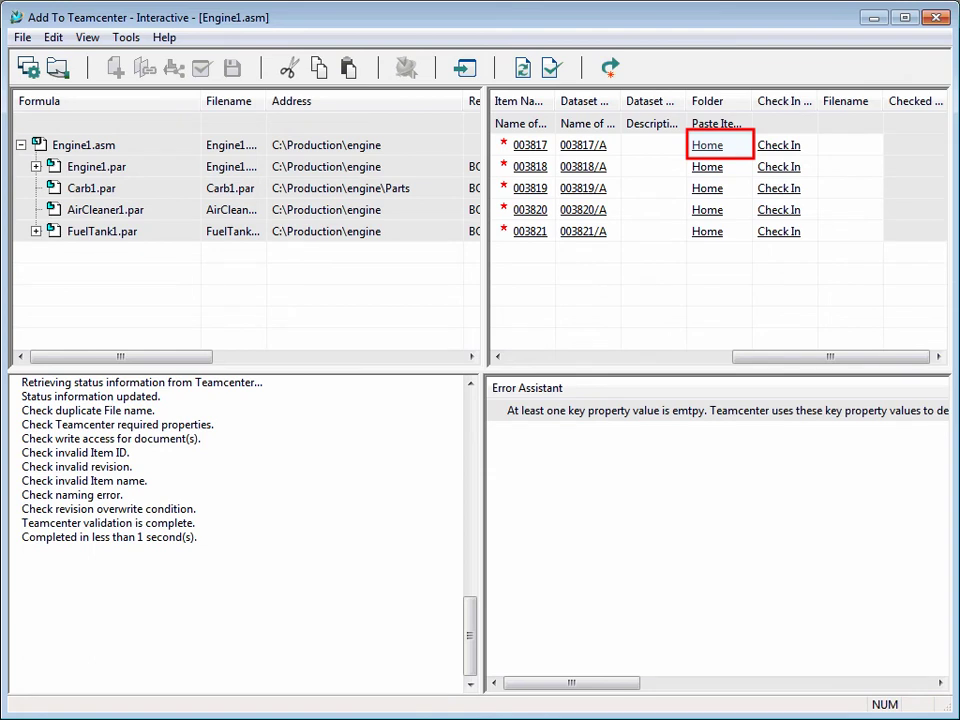
- Choose the Engine folder as the Teamcenter destination in place of Home
right_click(707, 145)
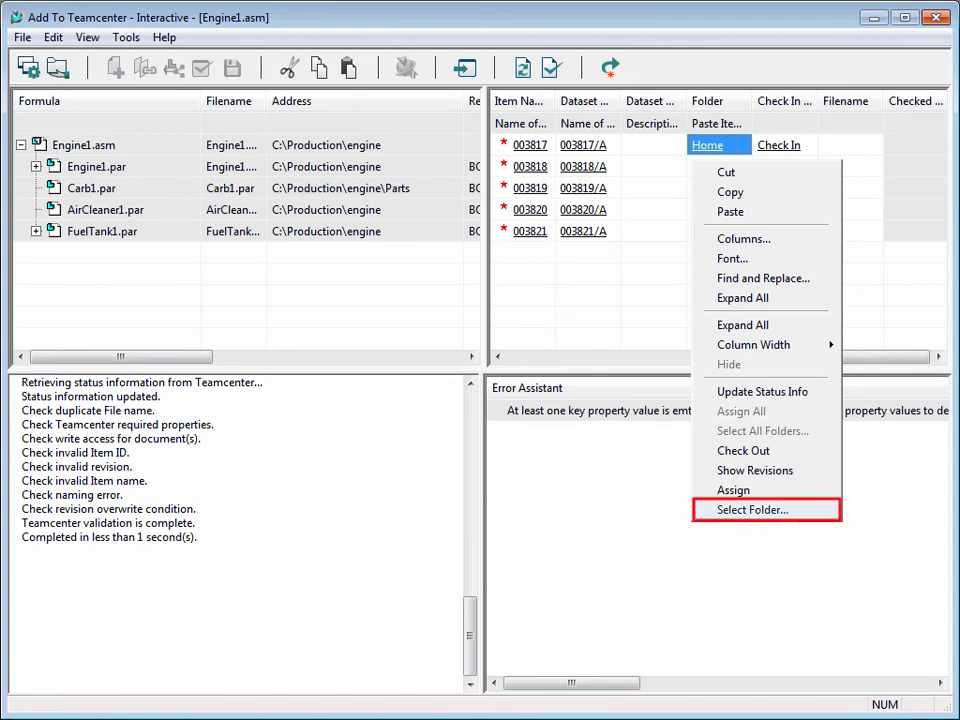
left_click(752, 510)
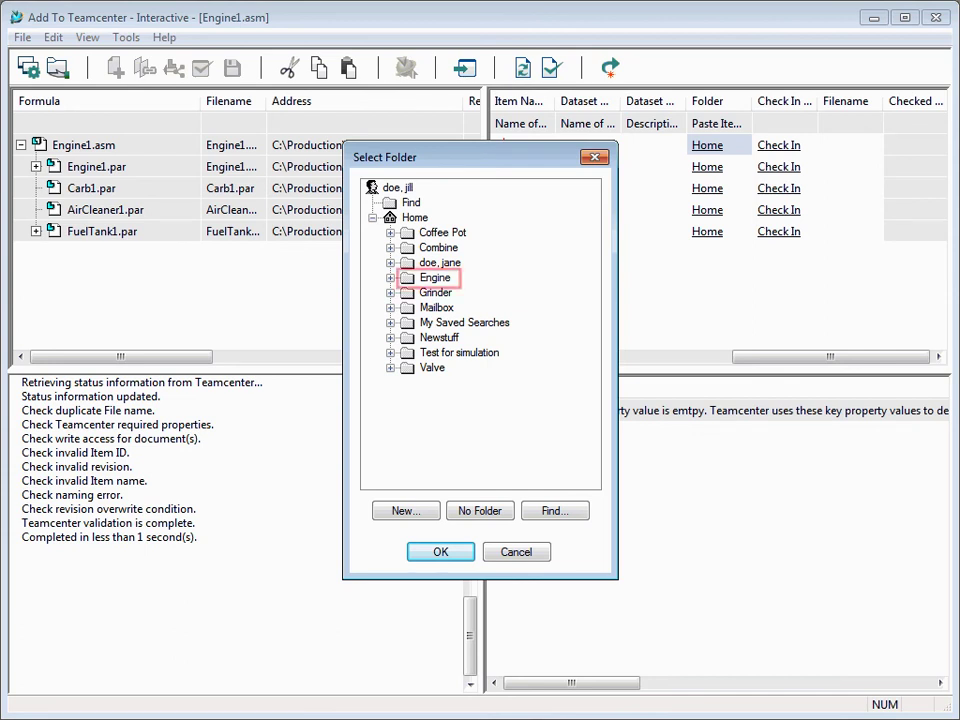
left_click(435, 277)
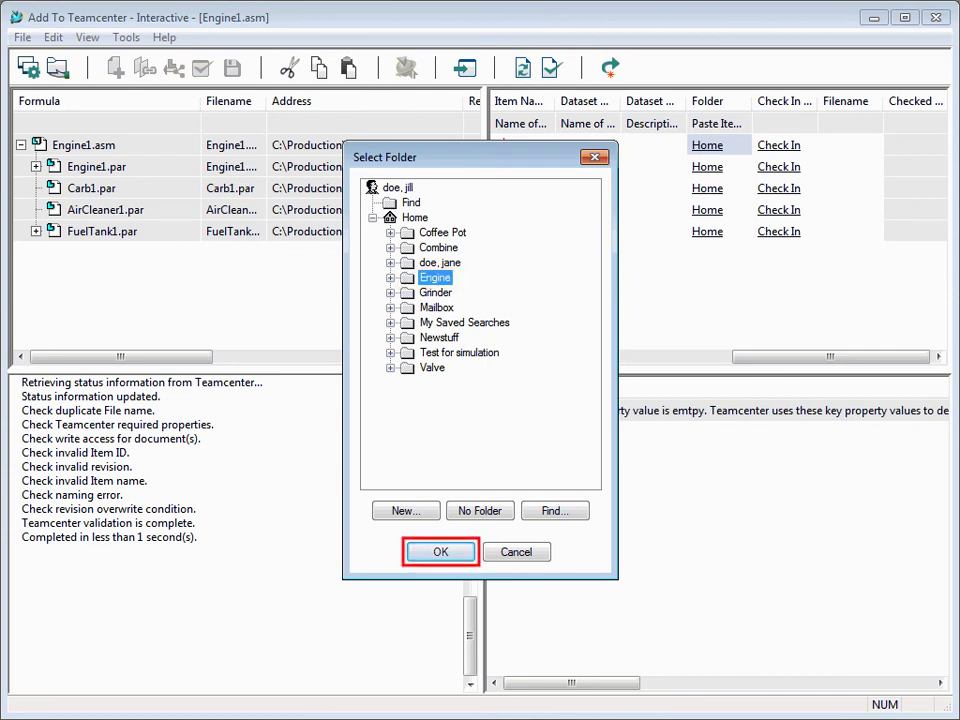
- Confirm Engine as the destination folder for the documents
key("Return")
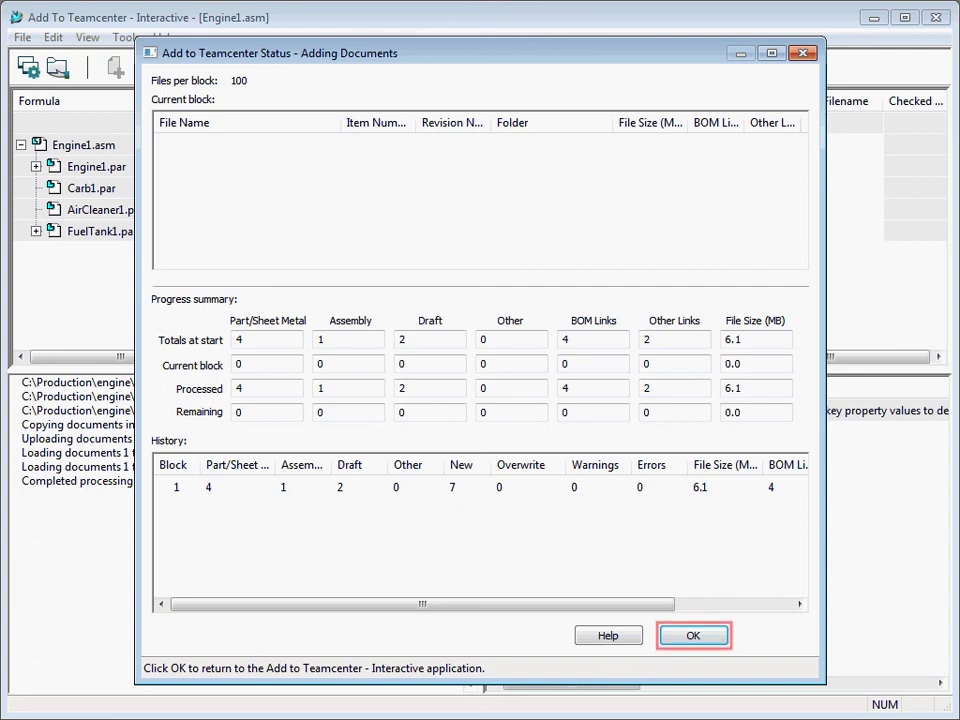
key("Return")
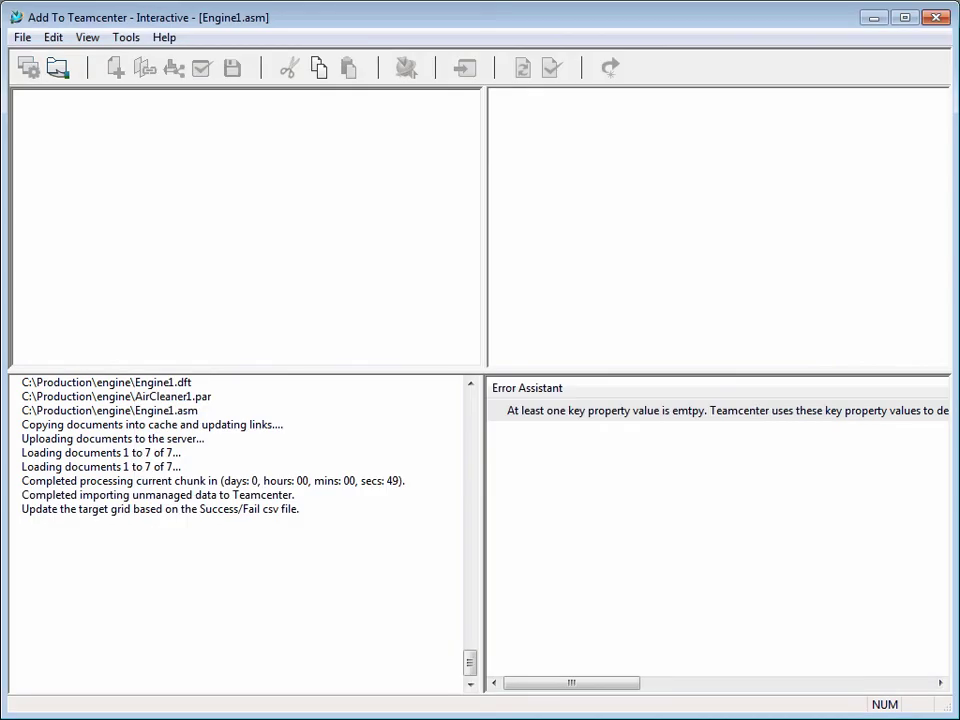